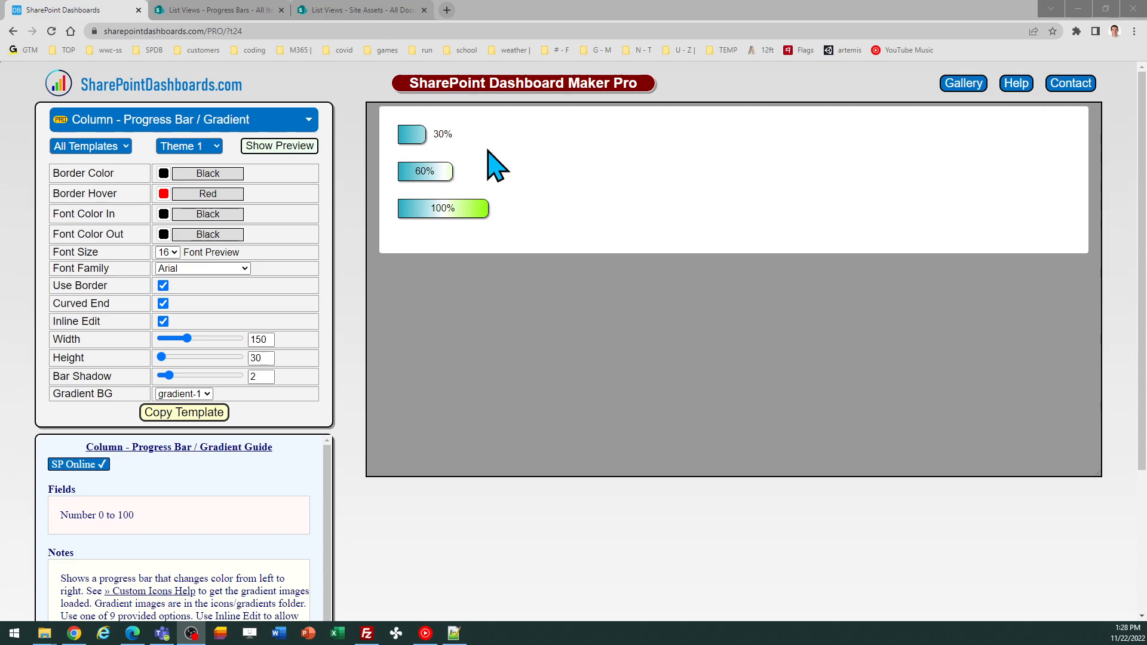
# Step: Try the gradient-2 through gradient-6 backgrounds in turn and set the progress bar's Font Color In to White
pyautogui.click(207, 394)
pyautogui.click(204, 412)
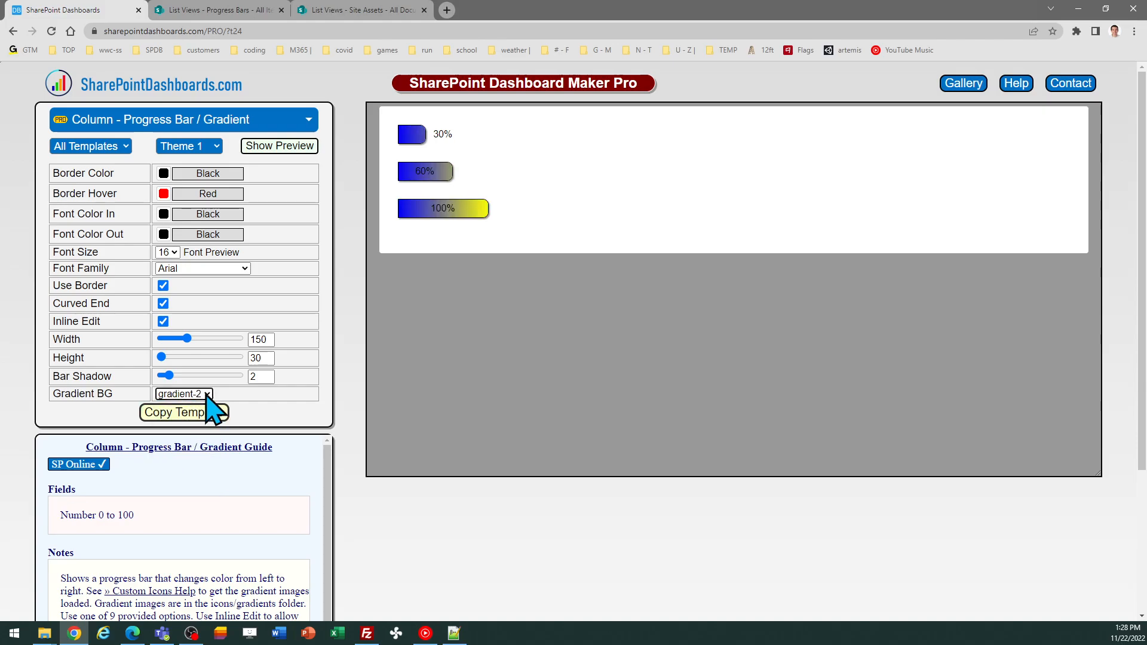
pyautogui.click(207, 396)
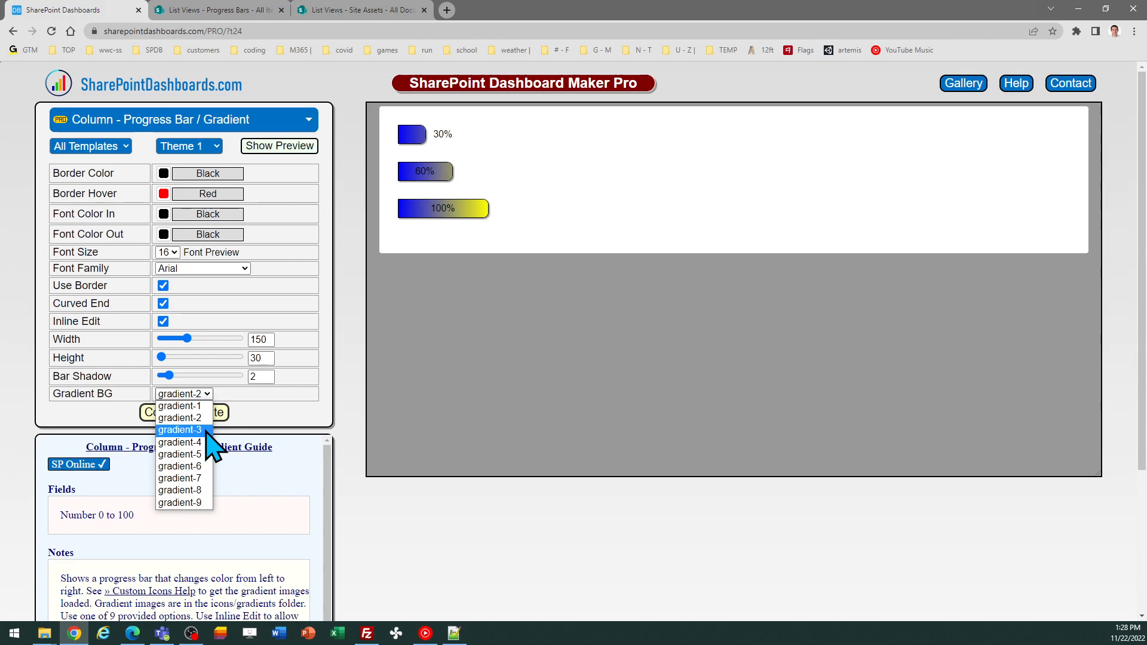
pyautogui.click(208, 431)
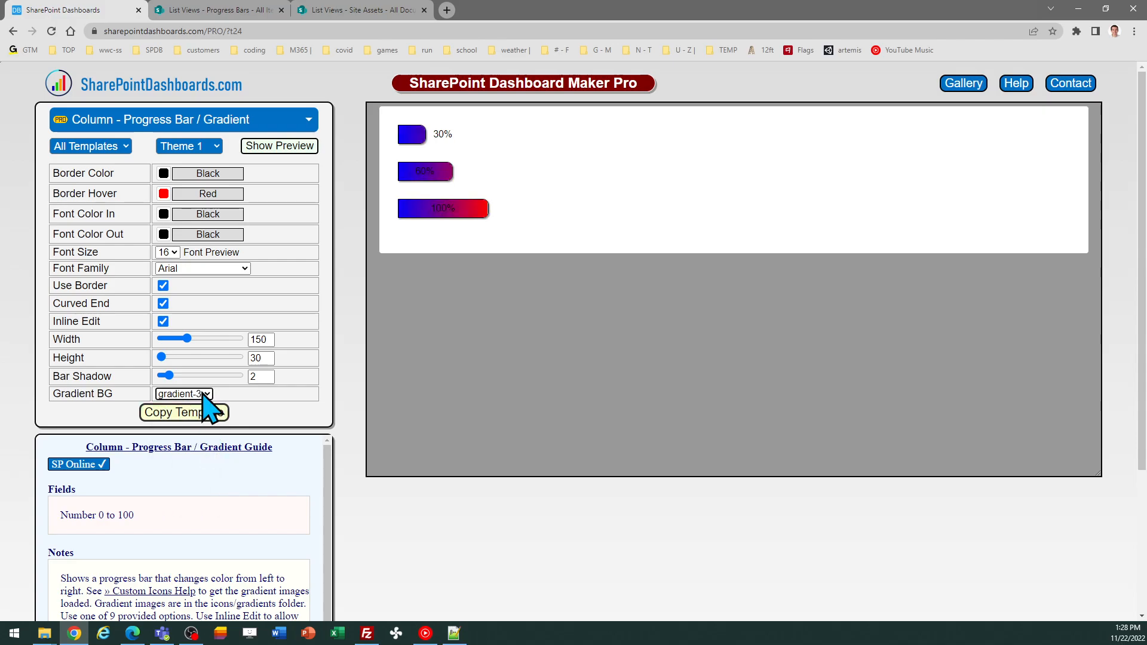
pyautogui.click(207, 395)
pyautogui.click(205, 443)
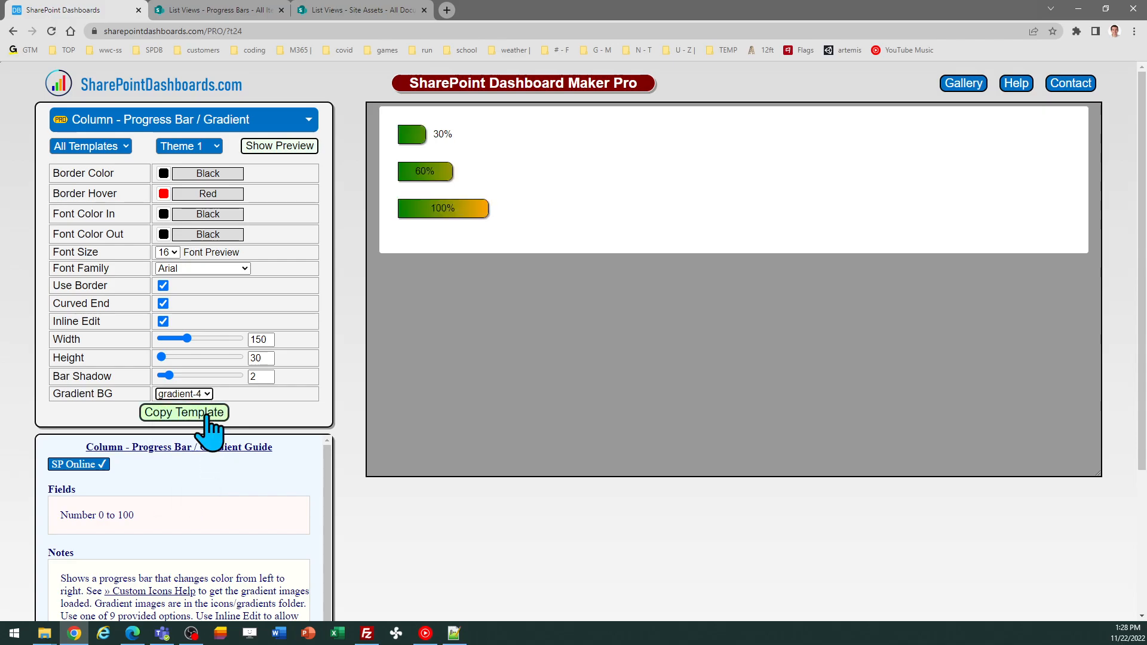
pyautogui.click(207, 394)
pyautogui.click(205, 454)
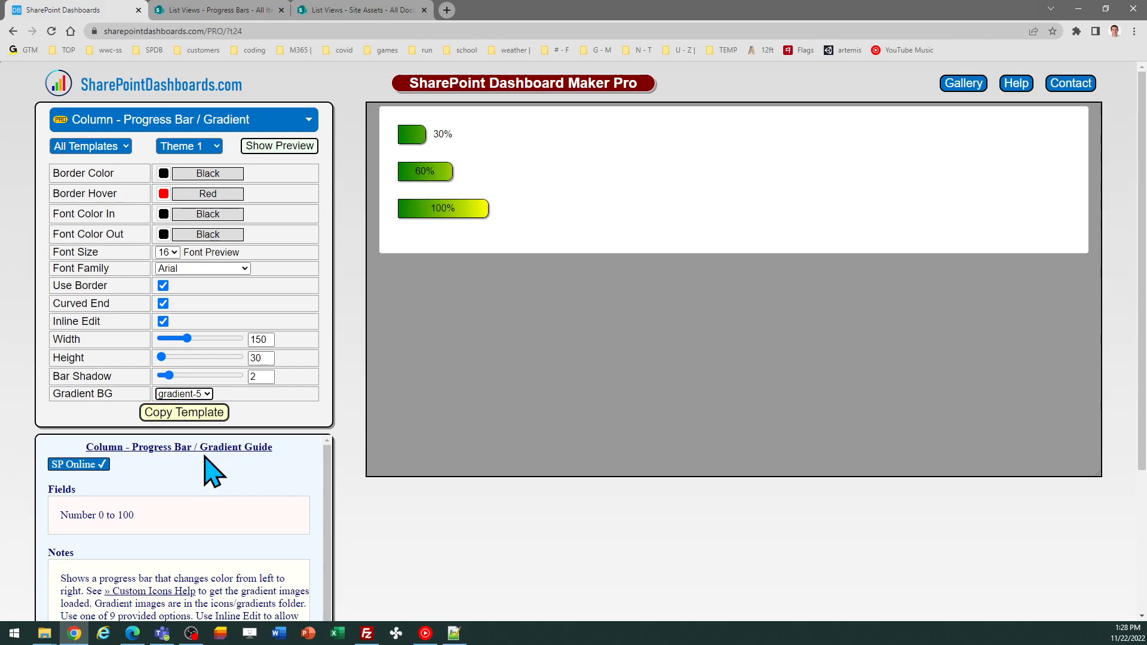
pyautogui.click(208, 395)
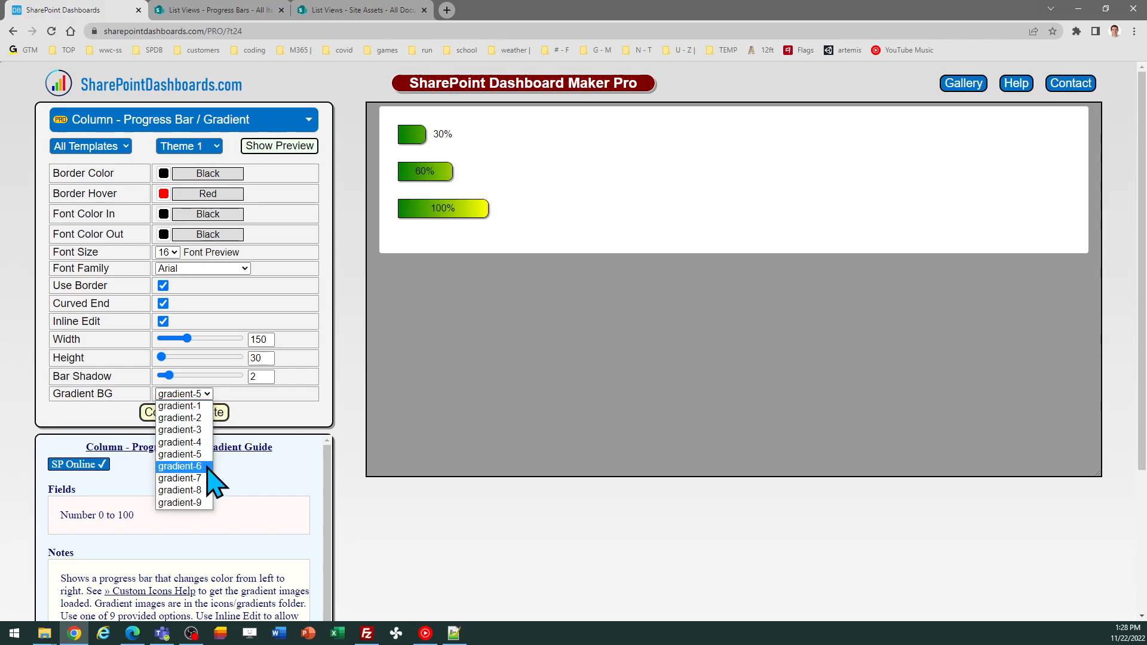
pyautogui.click(207, 466)
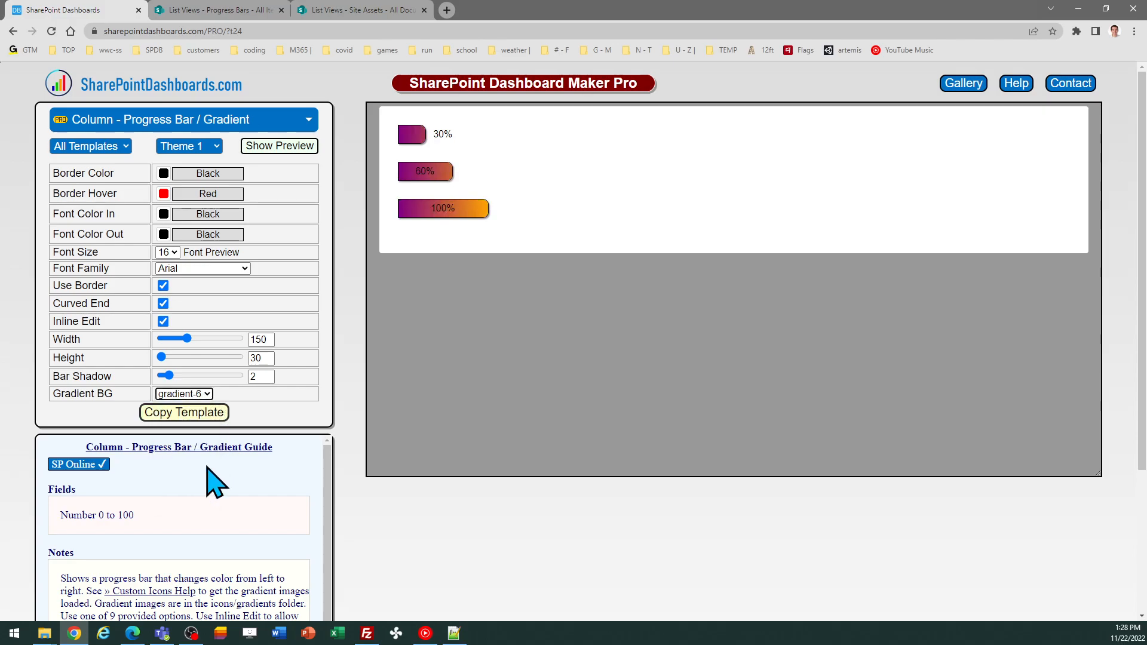
pyautogui.click(164, 215)
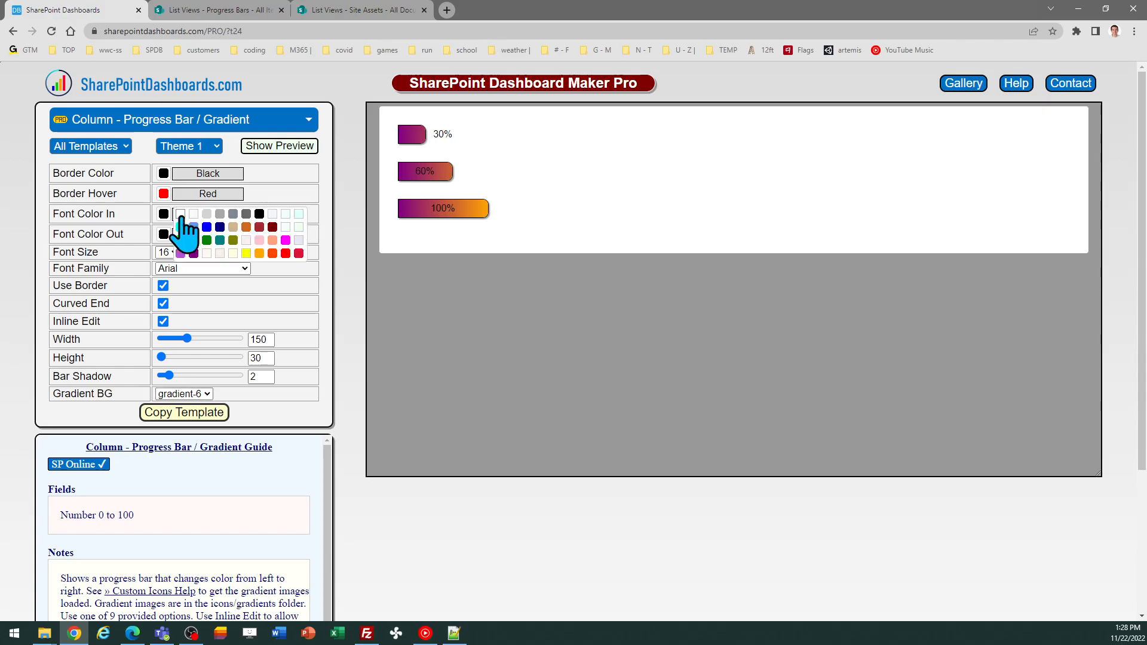
pyautogui.click(189, 226)
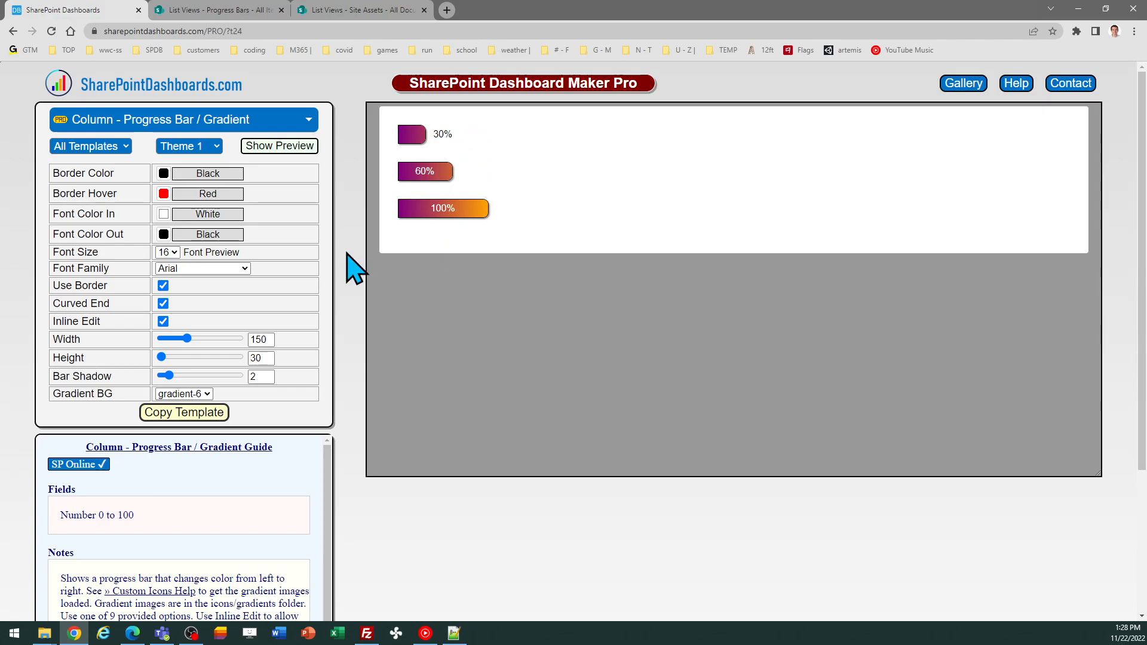
# Step: Try Theme 2 and Theme 3 on the progress bar template and return it to Theme 1
pyautogui.click(216, 147)
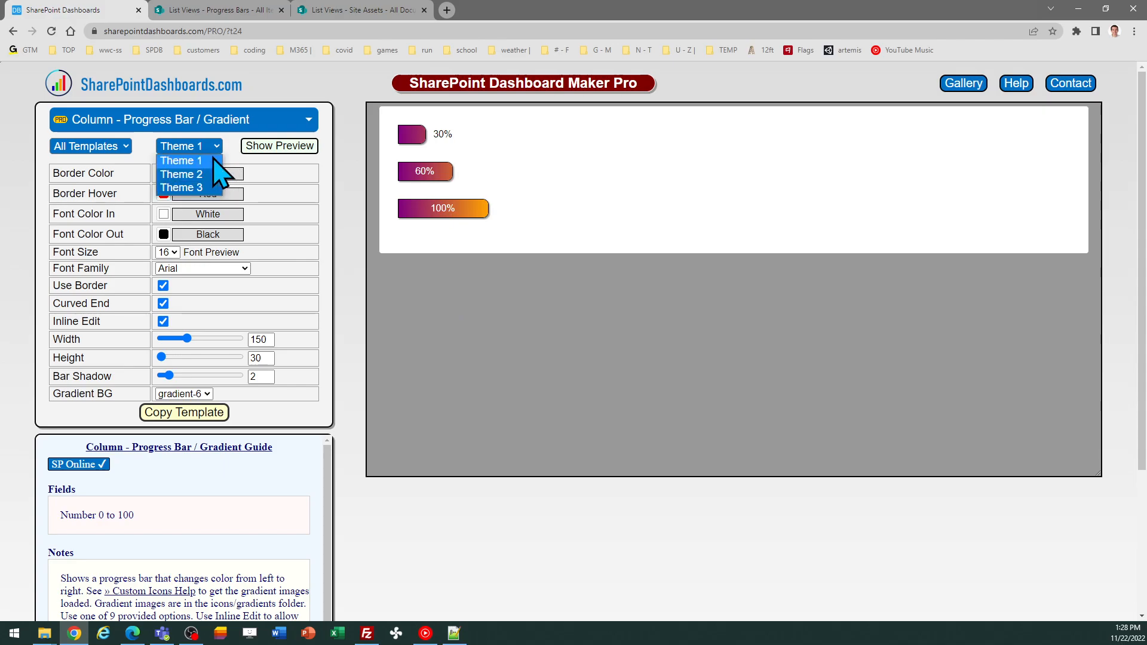
pyautogui.click(205, 178)
pyautogui.click(209, 147)
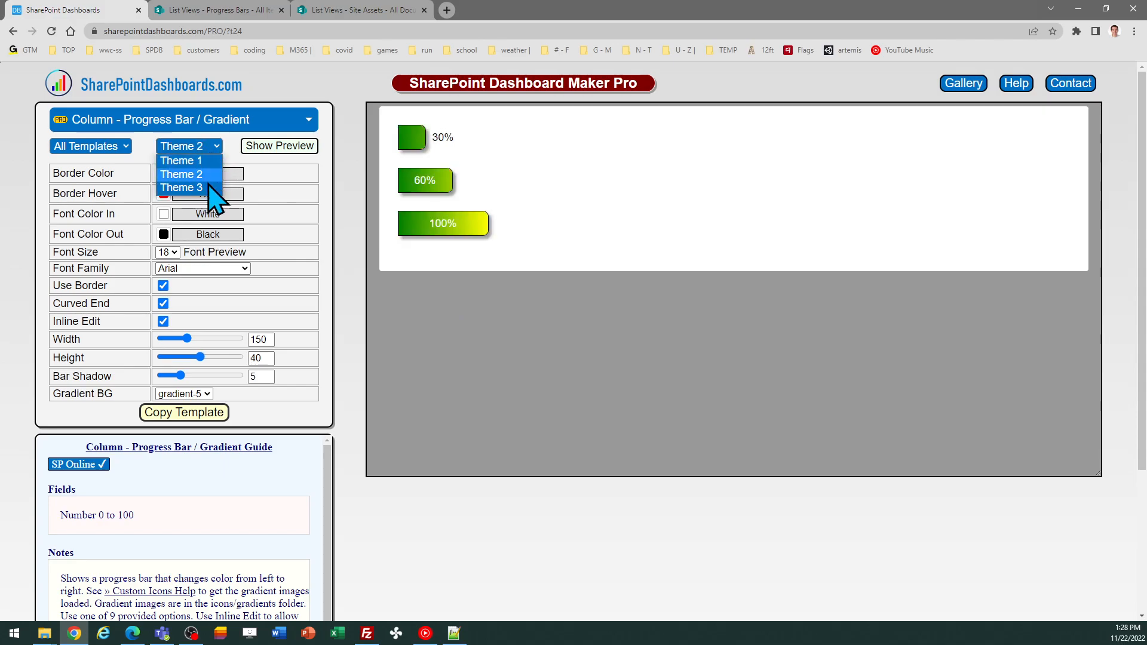
pyautogui.click(203, 188)
pyautogui.click(210, 149)
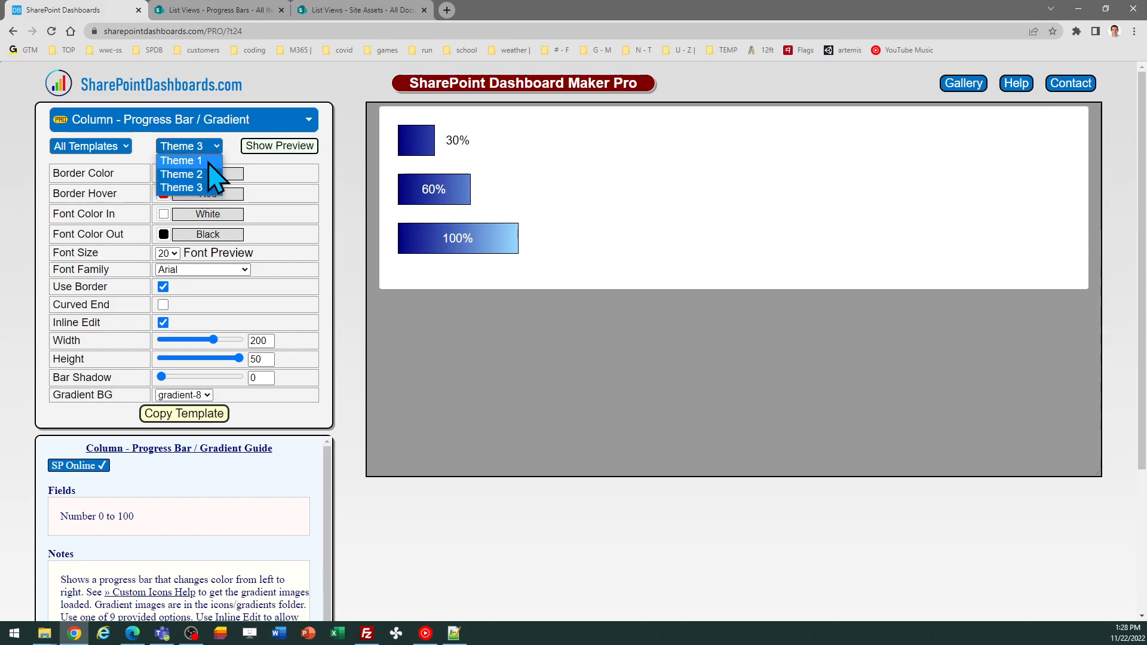
pyautogui.click(182, 161)
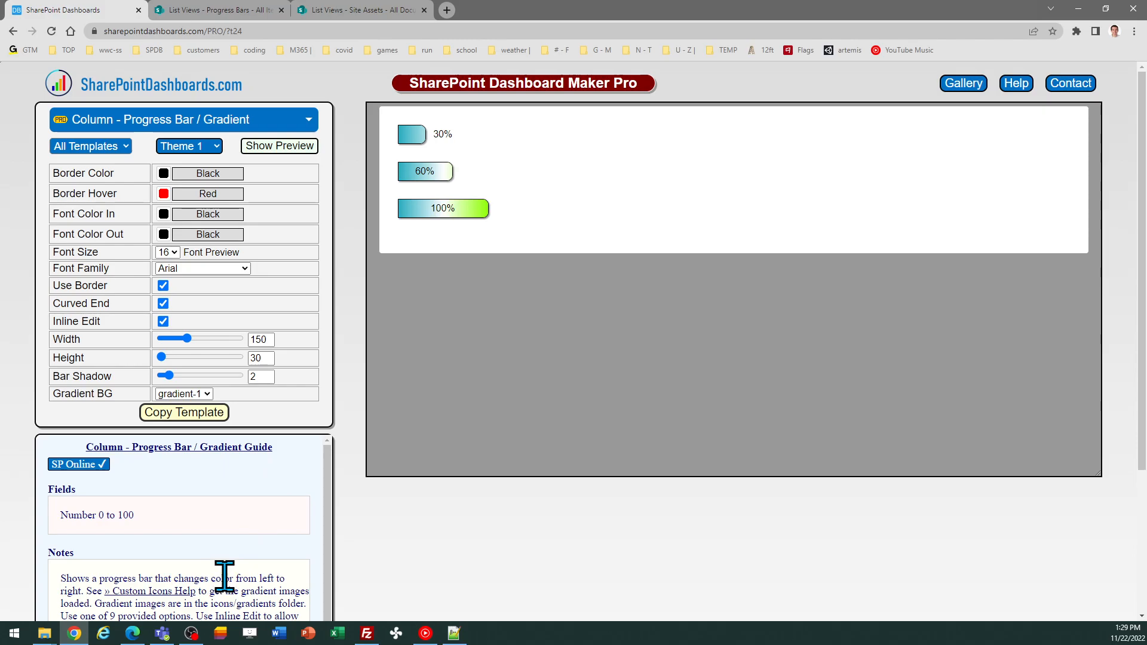
# Step: Review the Custom Icons help on loading the icon set, look at the site's Site Assets library, and close the help page
pyautogui.click(146, 593)
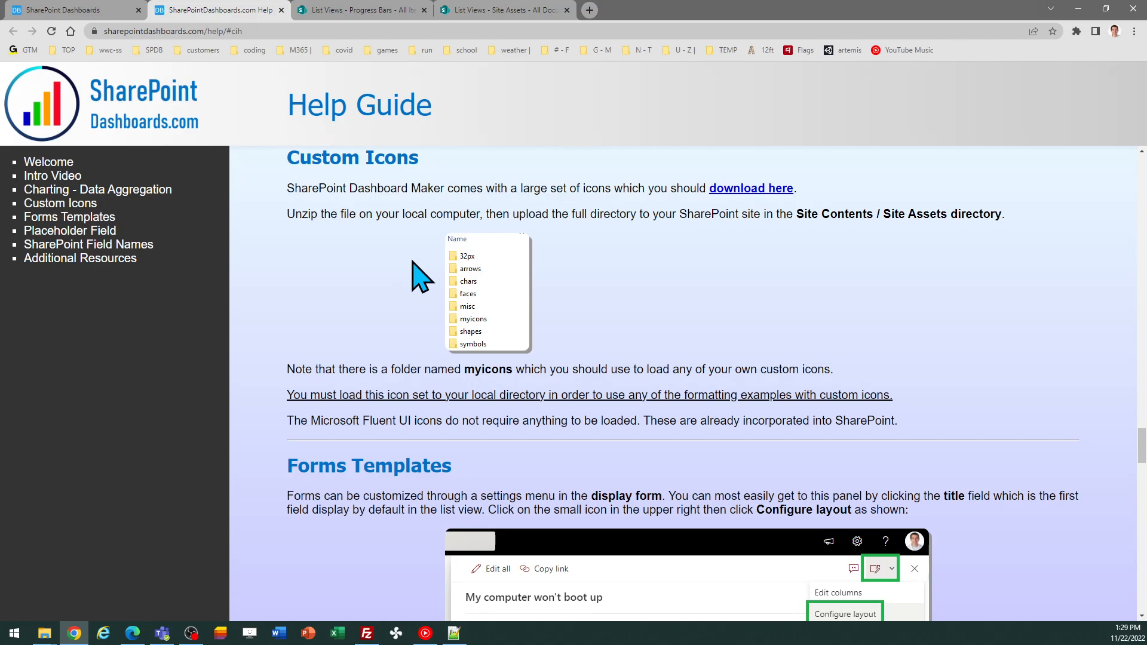
pyautogui.click(519, 13)
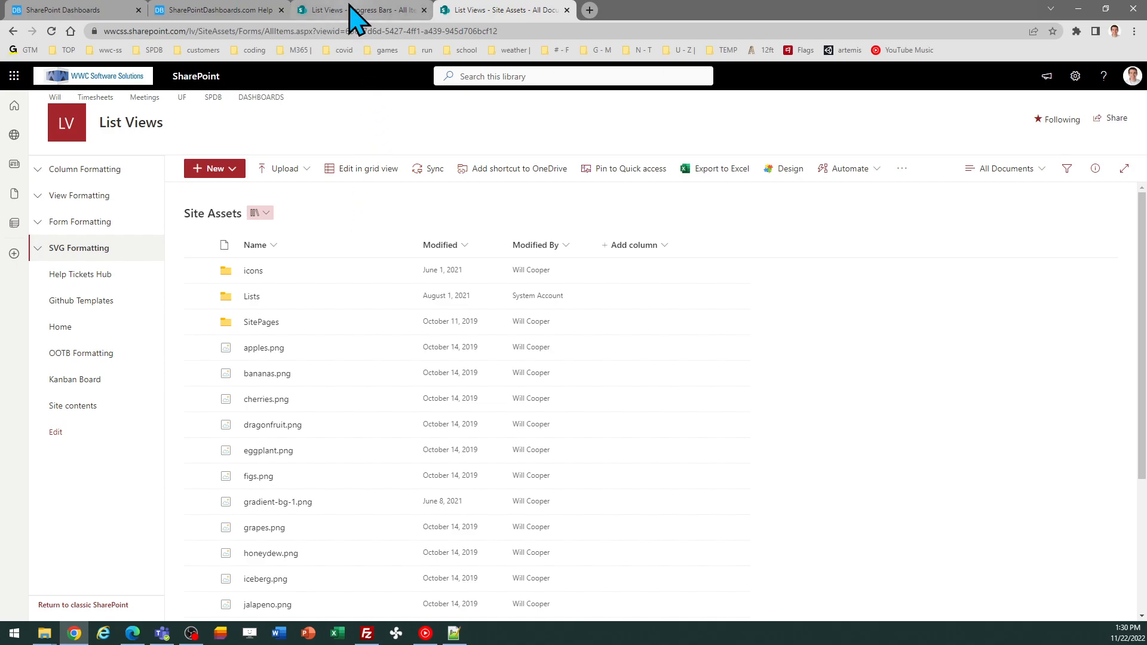
pyautogui.click(254, 13)
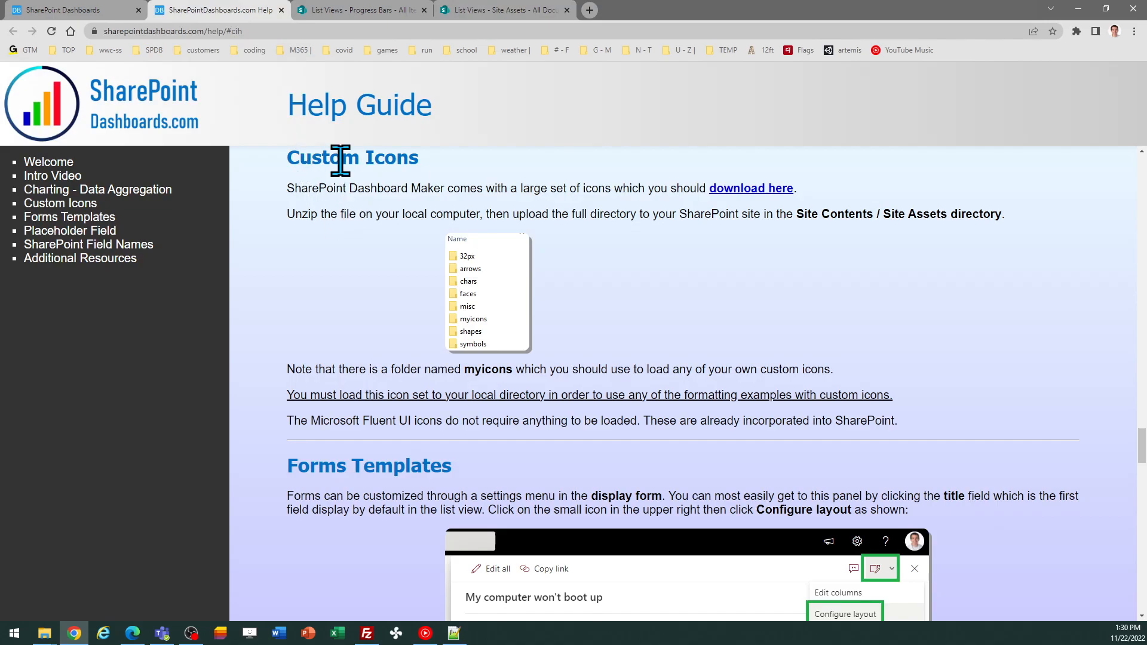
pyautogui.click(281, 10)
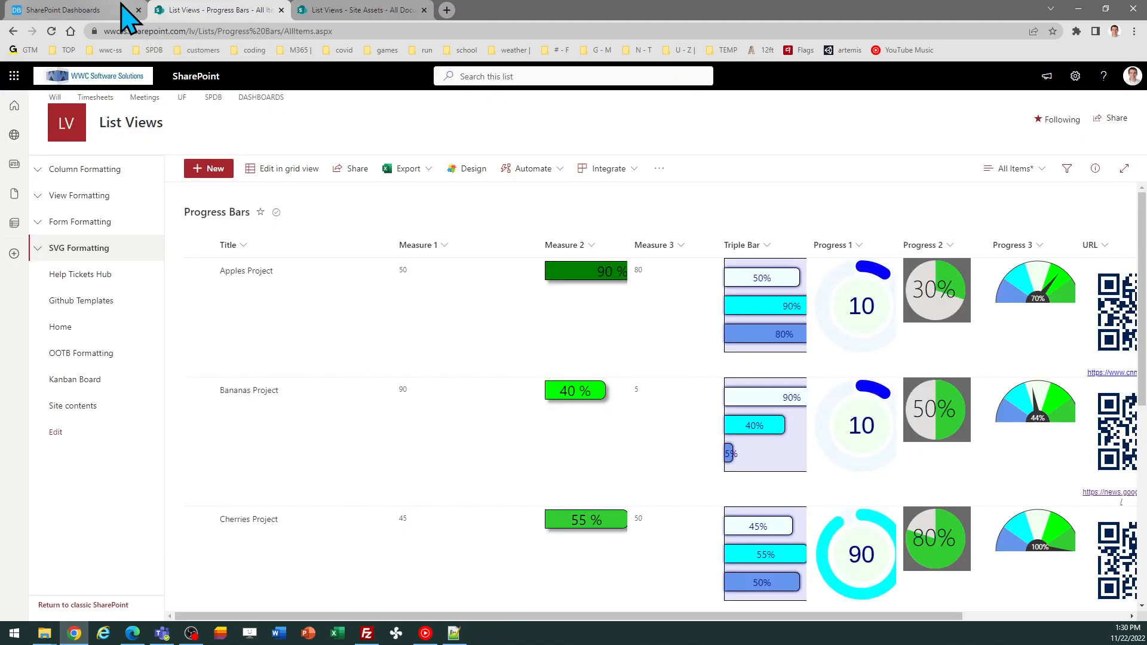
# Step: Switch to SharePoint Dashboard Maker and copy the Column - Progress Bar / Gradient template with its Theme 1 settings
pyautogui.click(127, 12)
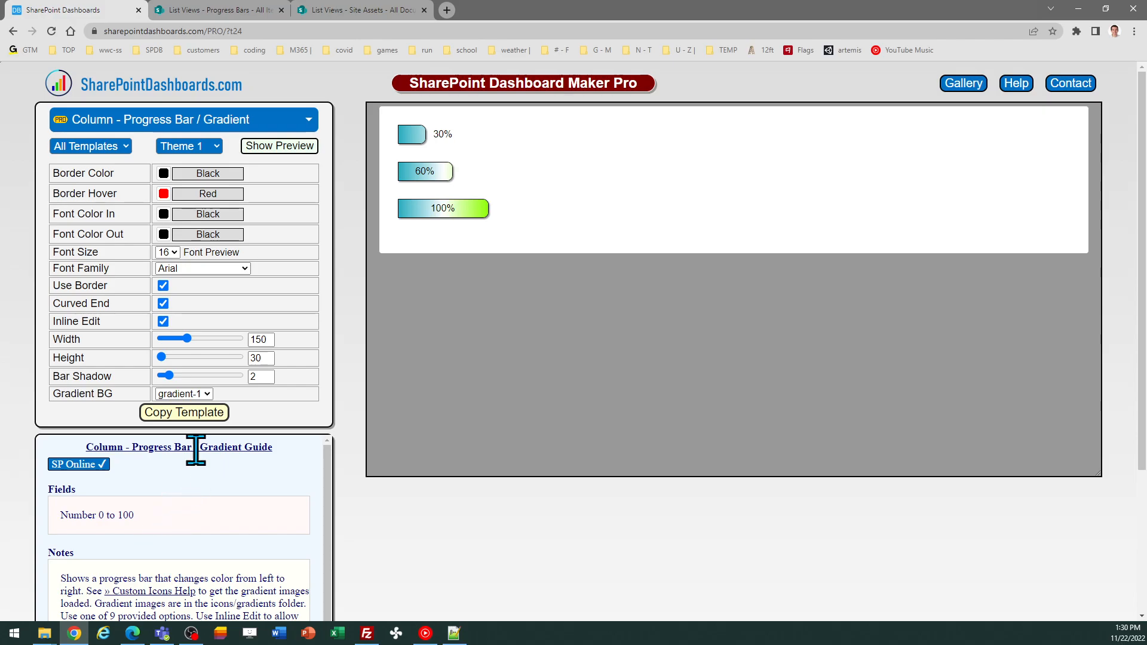
pyautogui.click(184, 412)
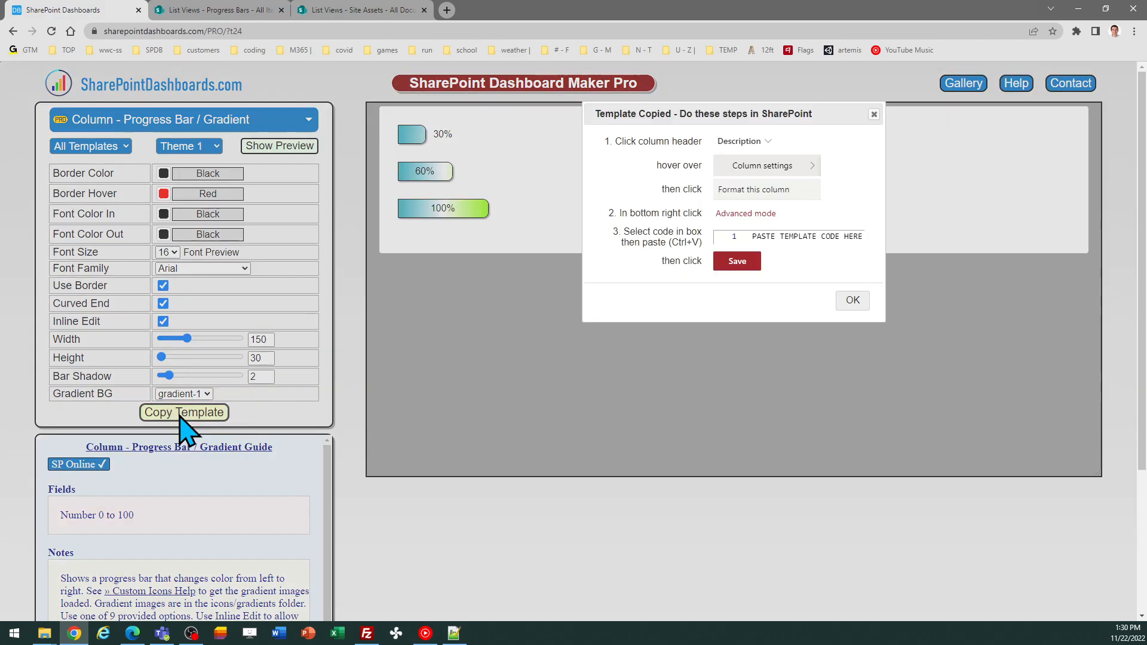
pyautogui.click(856, 302)
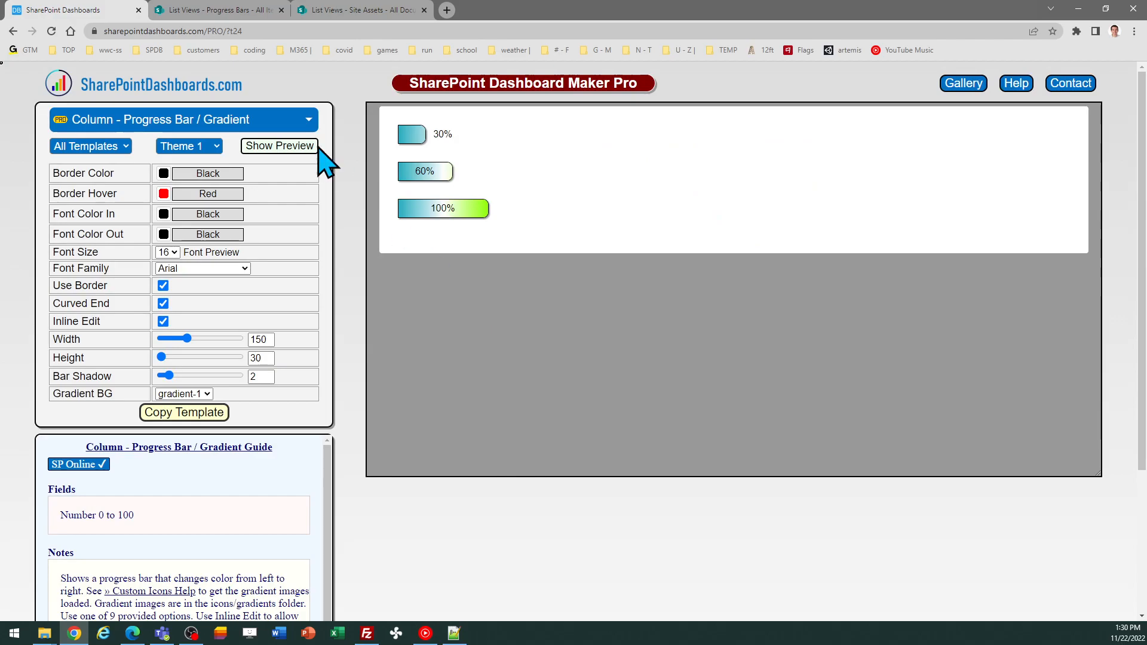
# Step: In the SharePoint Progress Bars list, replace the Measure 1 column's formatting JSON with the copied template and save it
pyautogui.click(230, 10)
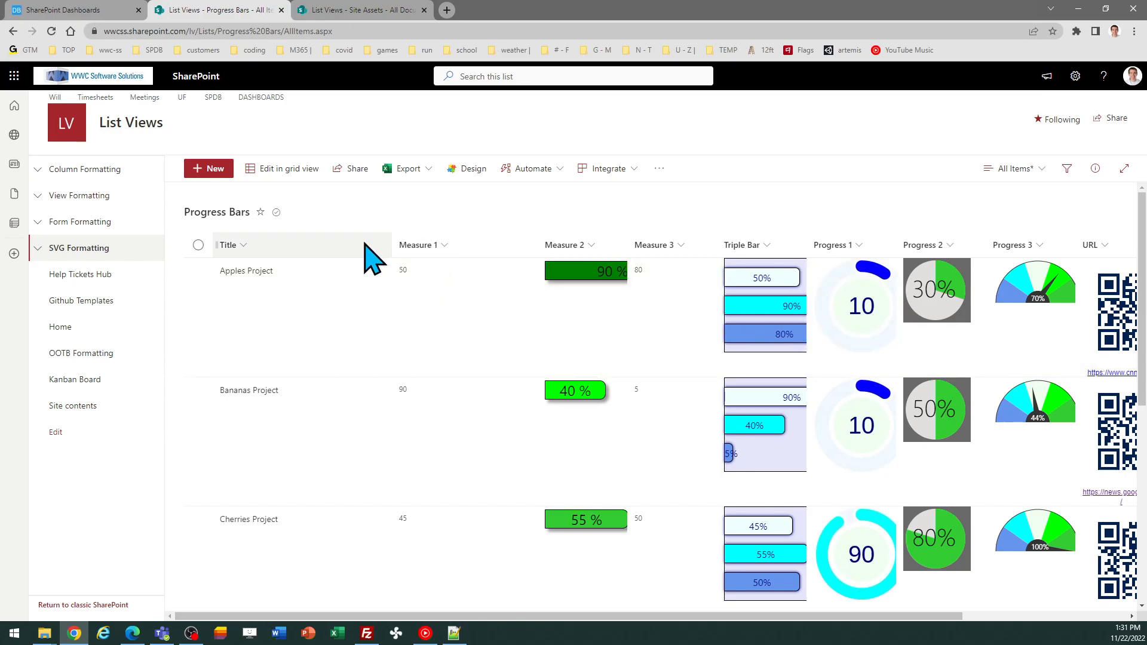
pyautogui.click(447, 244)
pyautogui.moveTo(460, 357)
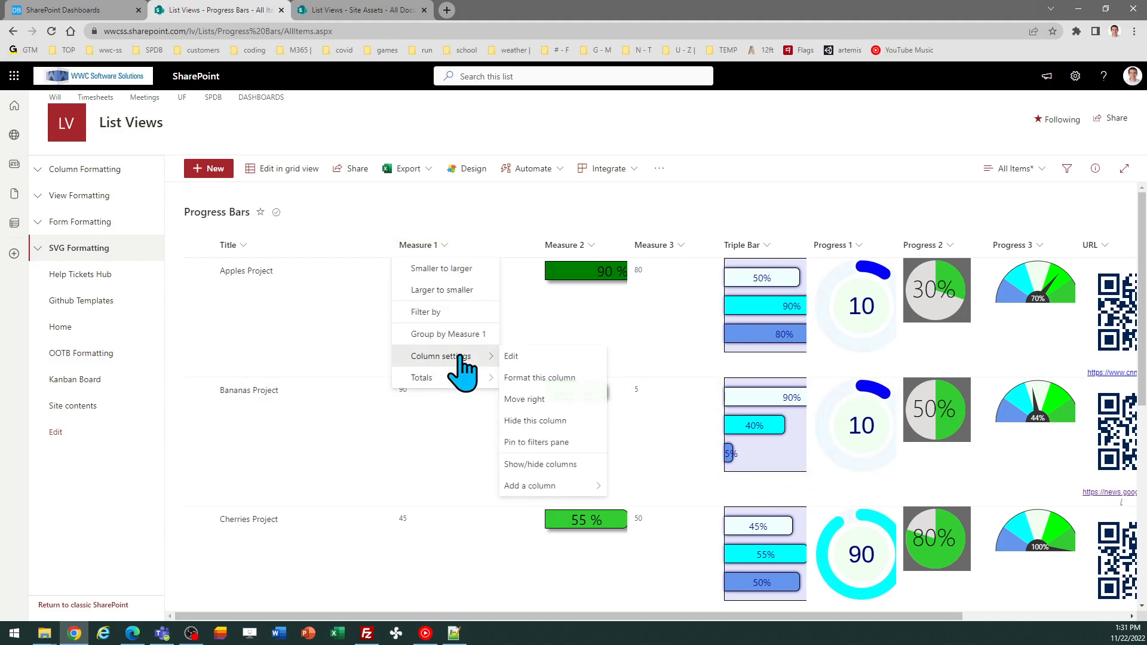
pyautogui.click(550, 378)
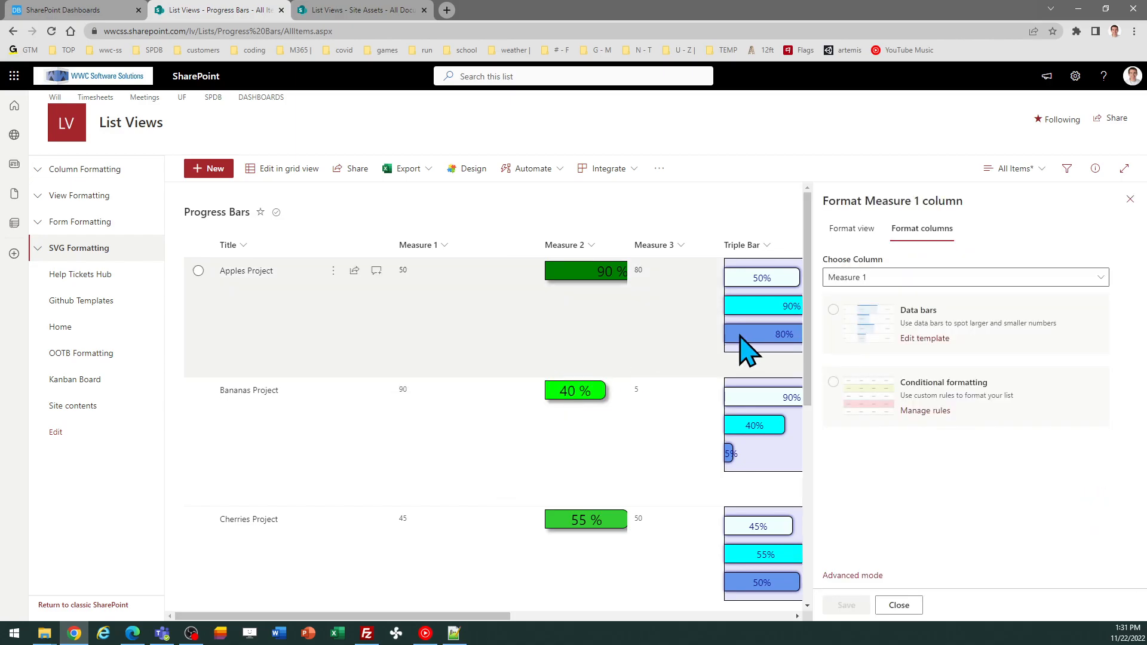
pyautogui.click(859, 575)
pyautogui.hotkey('ctrl', 'a')
pyautogui.press('Delete')
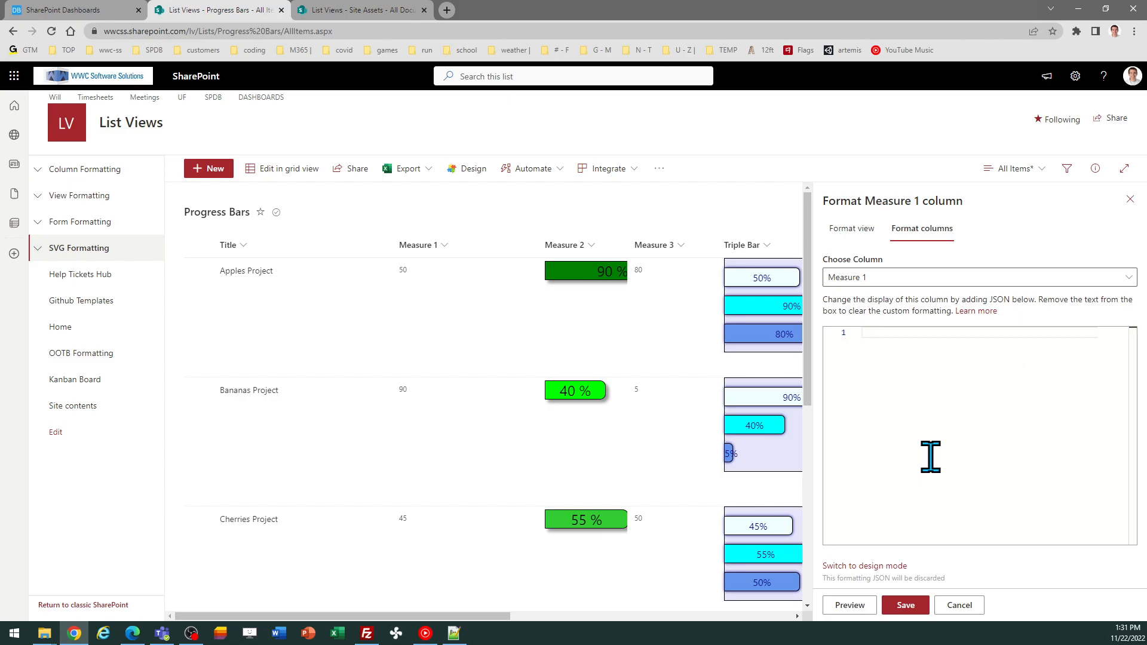
pyautogui.hotkey('ctrl', 'v')
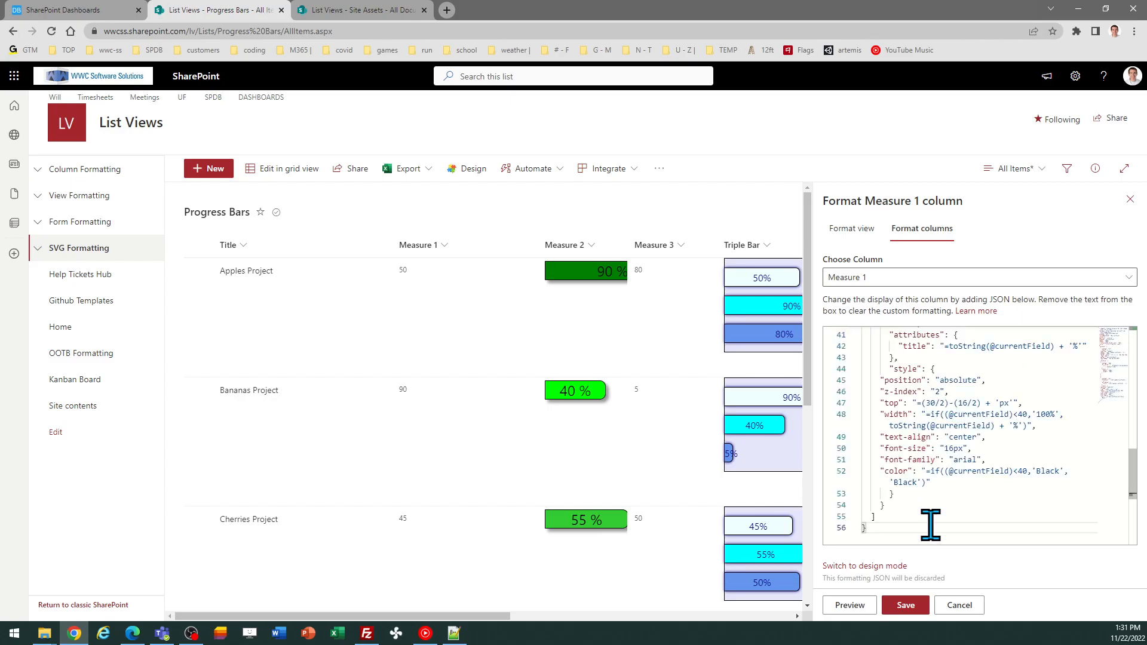
pyautogui.click(906, 606)
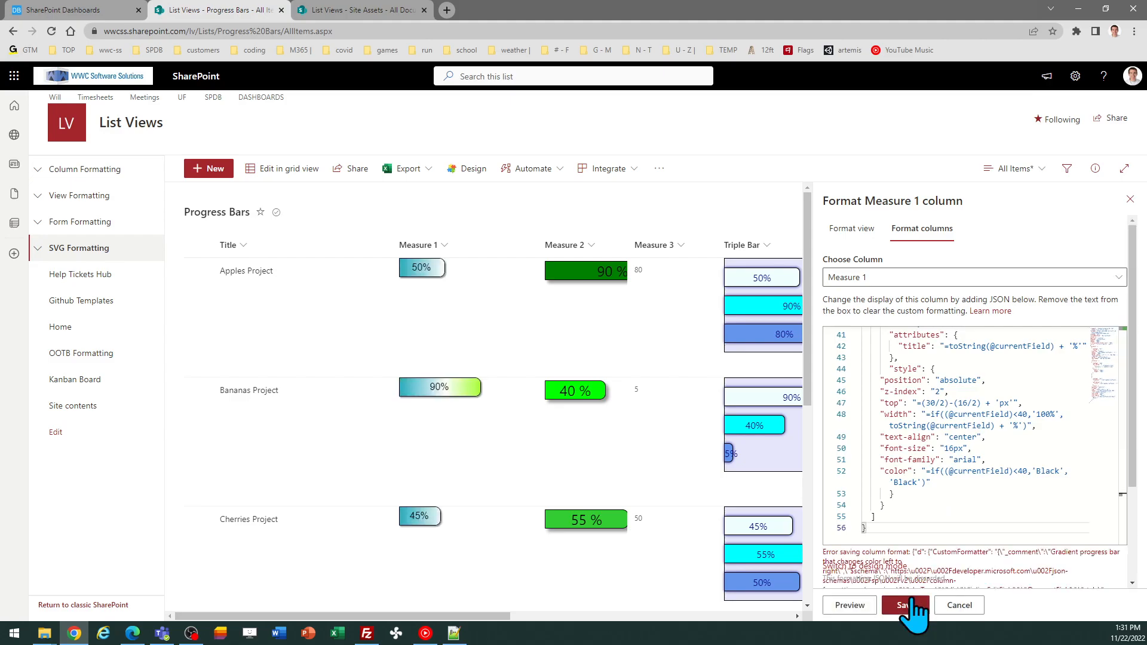
pyautogui.click(1130, 199)
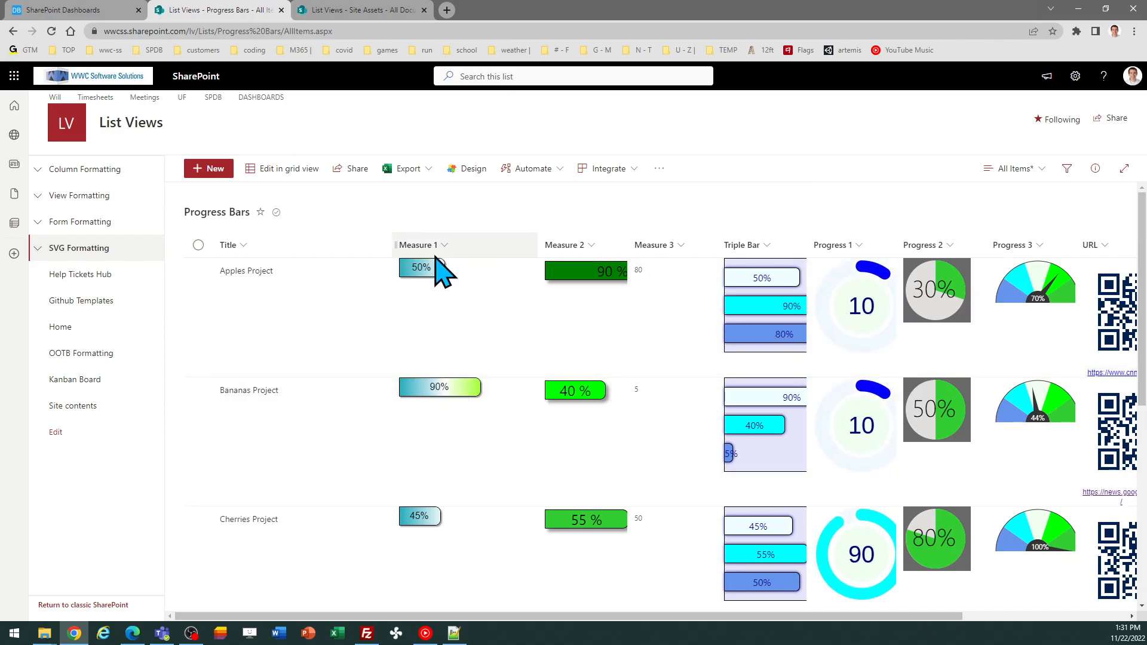
# Step: Switch to SharePoint Dashboard Maker and toggle the template's Inline Edit option
pyautogui.click(98, 10)
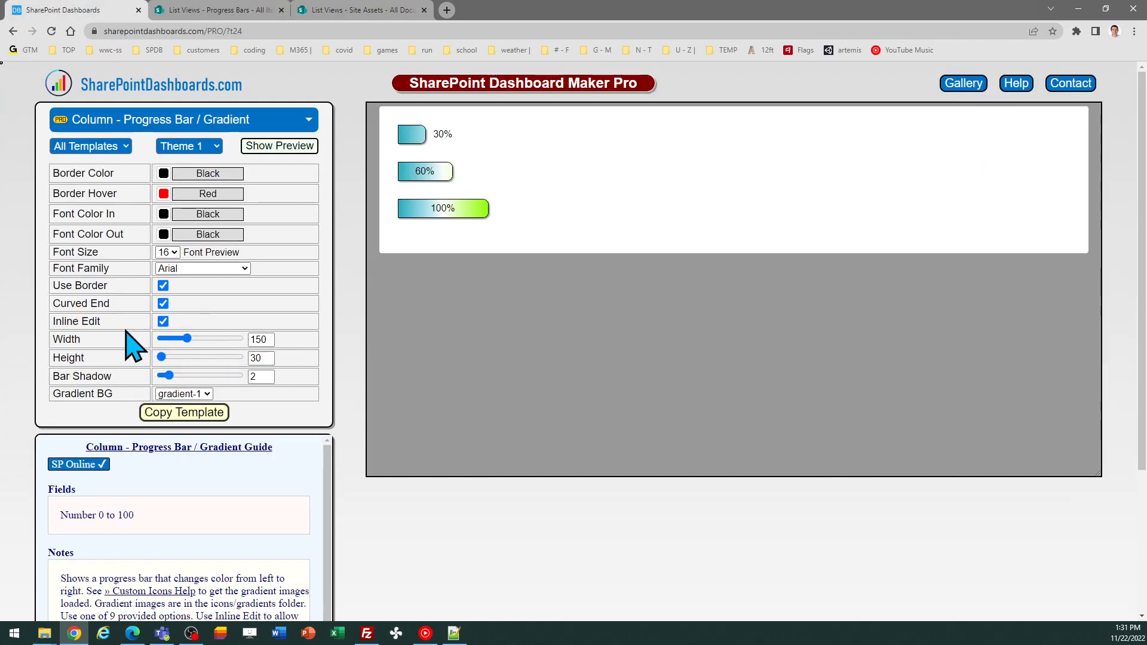
pyautogui.moveTo(110, 323); pyautogui.dragTo(53, 325)
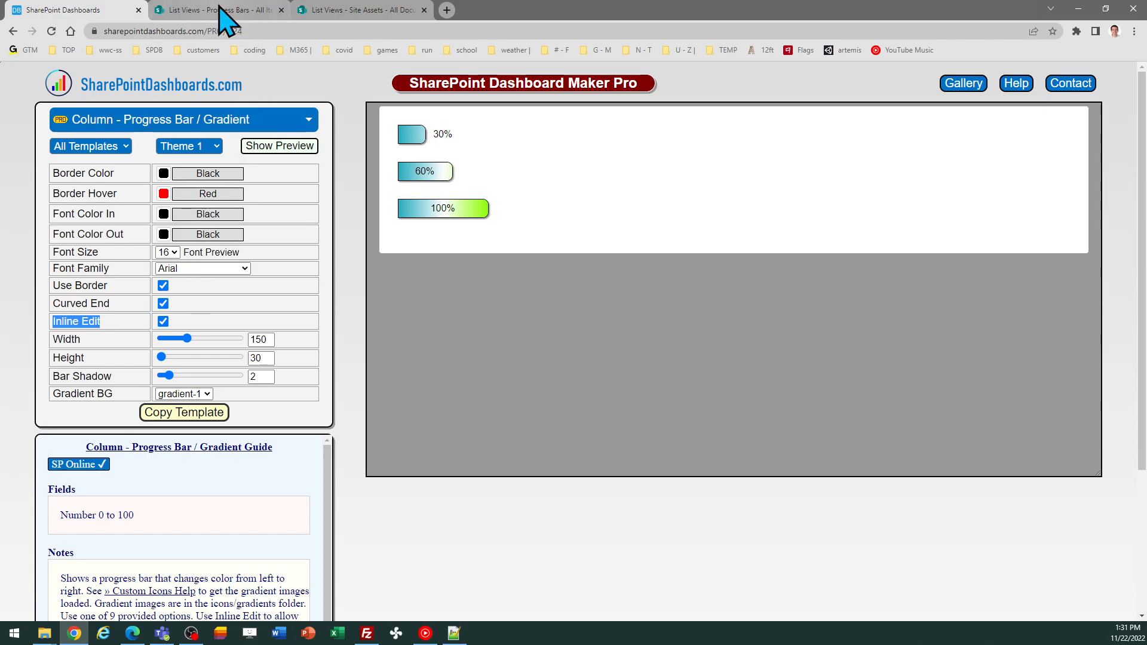
pyautogui.moveTo(226, 19)
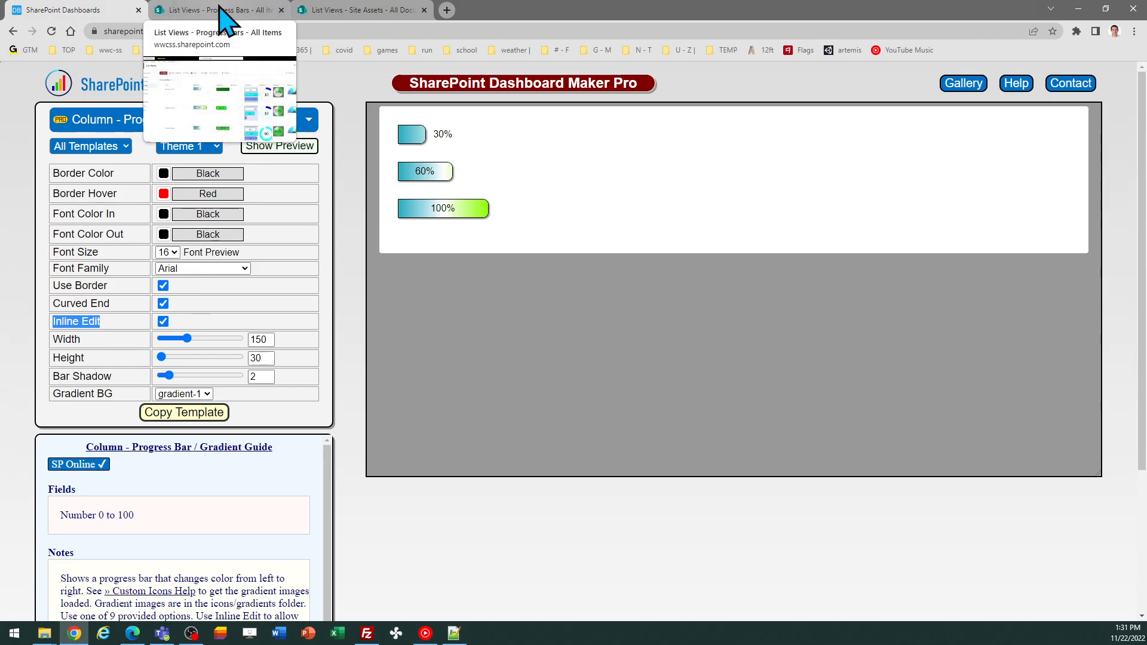
pyautogui.click(162, 322)
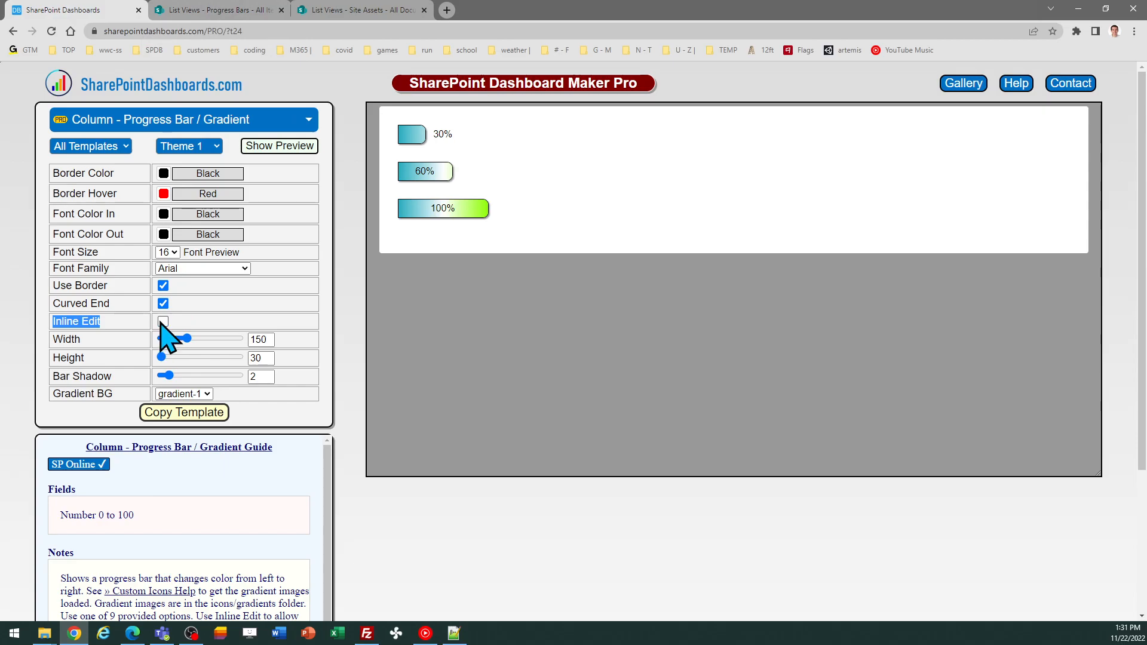
# Step: In the SharePoint Progress Bars list, set Measure 1 of the Apples Project to 70 using inline editing
pyautogui.click(233, 13)
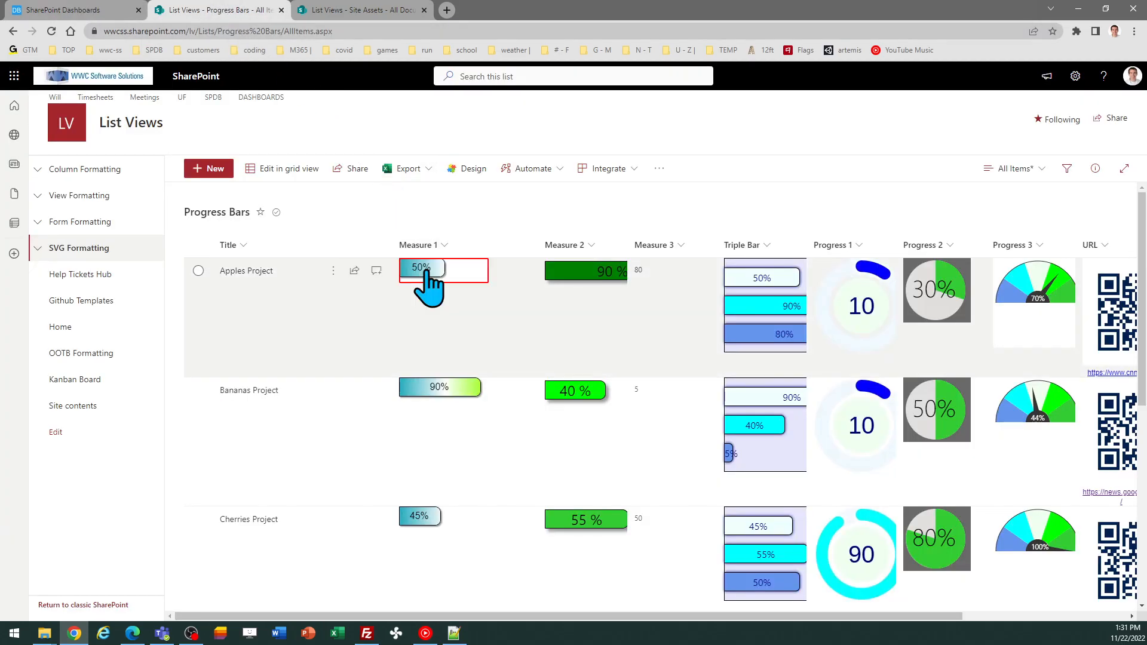
pyautogui.click(427, 281)
pyautogui.write('70')
pyautogui.press('Return')
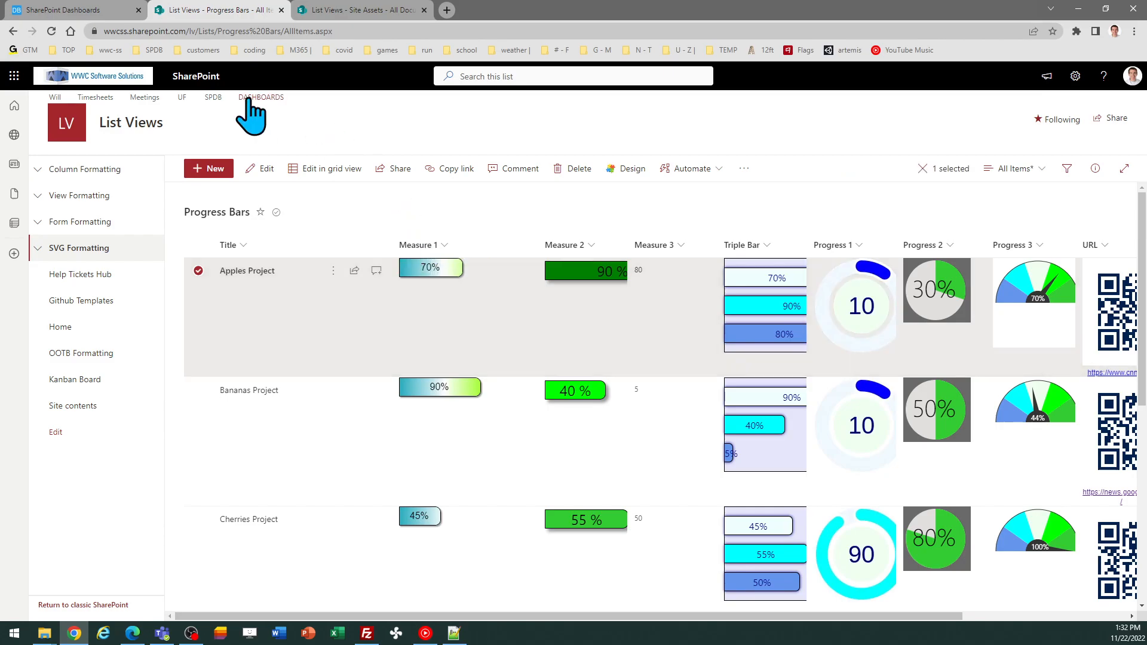
# Step: Switch to SharePoint Dashboard Maker, try the gradient-7 background on the progress bar and set it to gradient-9
pyautogui.click(82, 12)
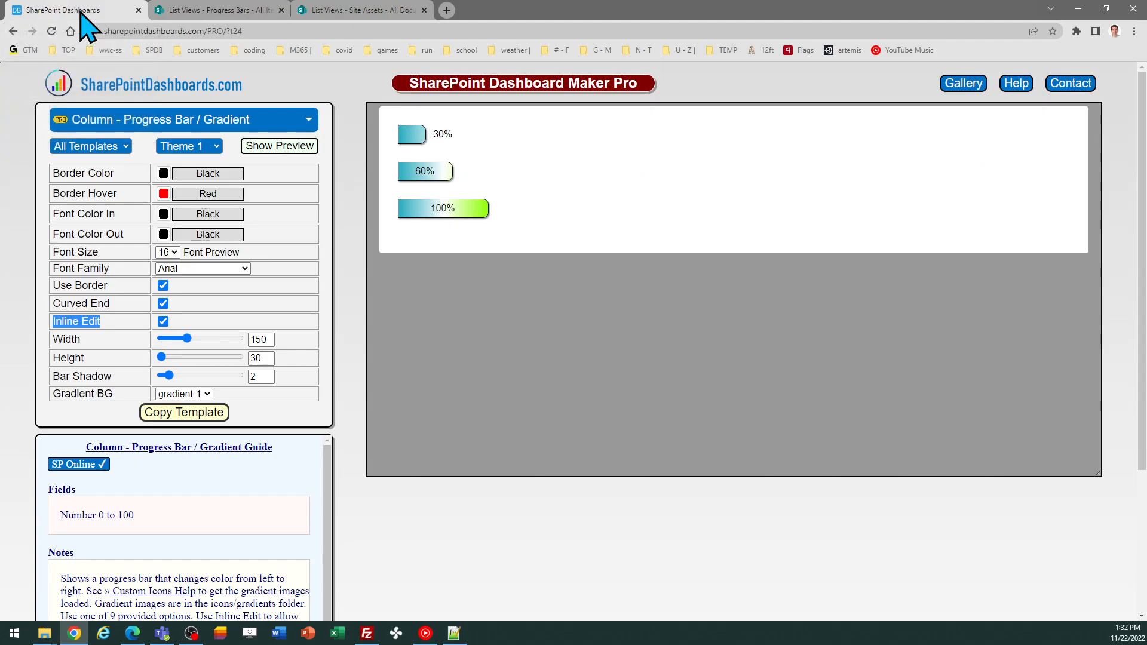
pyautogui.click(208, 394)
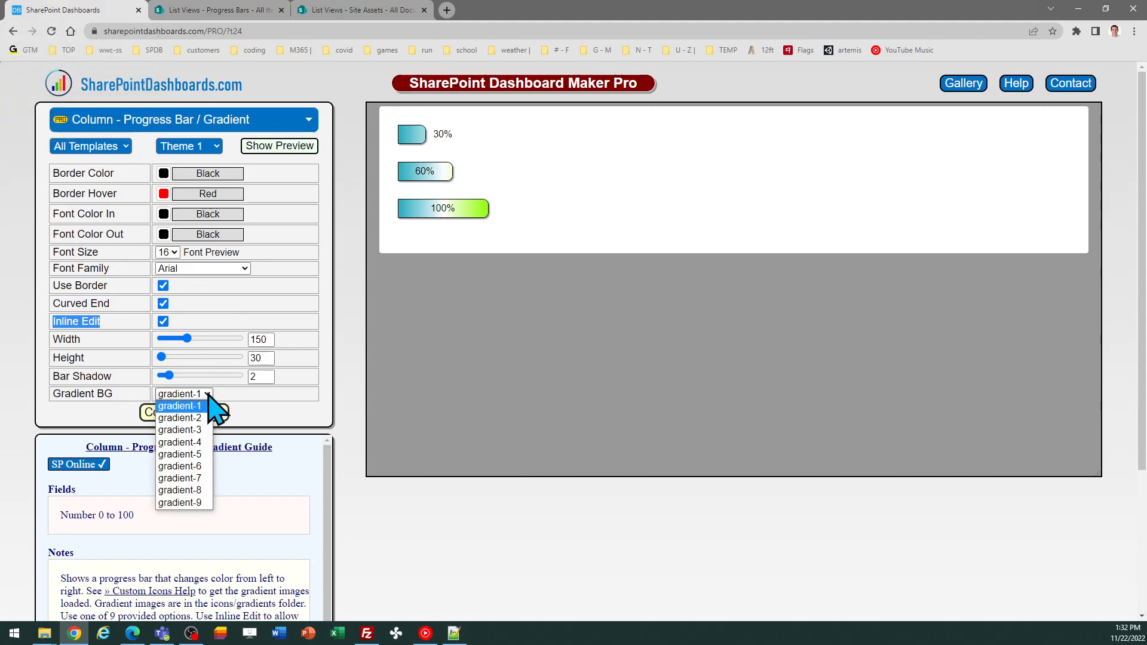
pyautogui.click(193, 481)
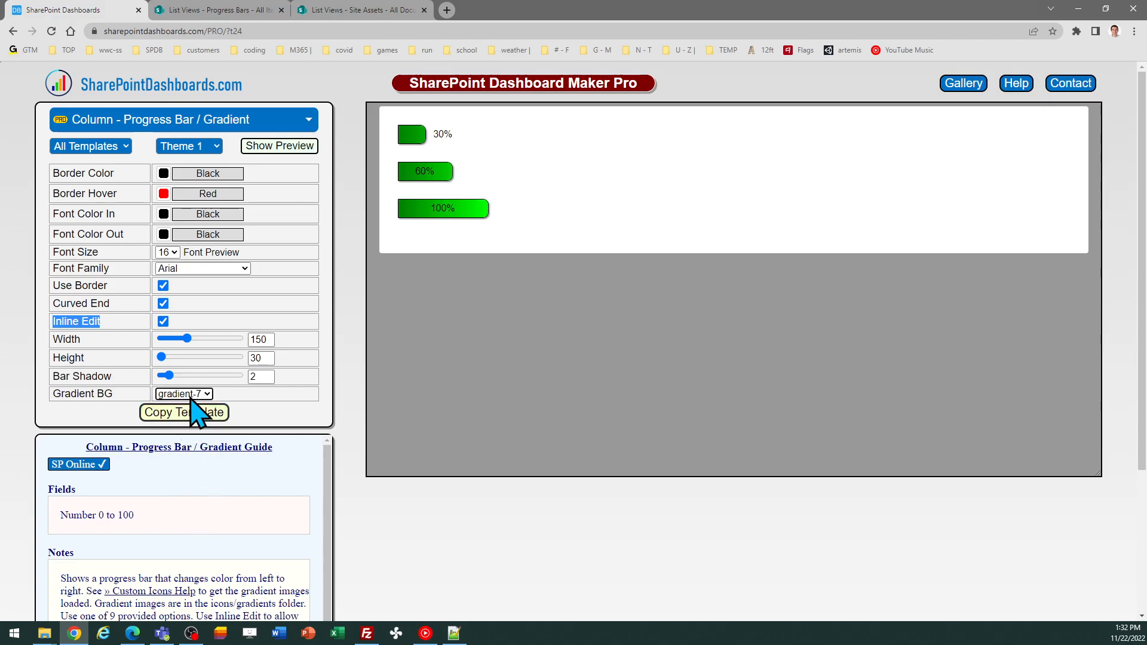
pyautogui.click(191, 395)
pyautogui.click(190, 503)
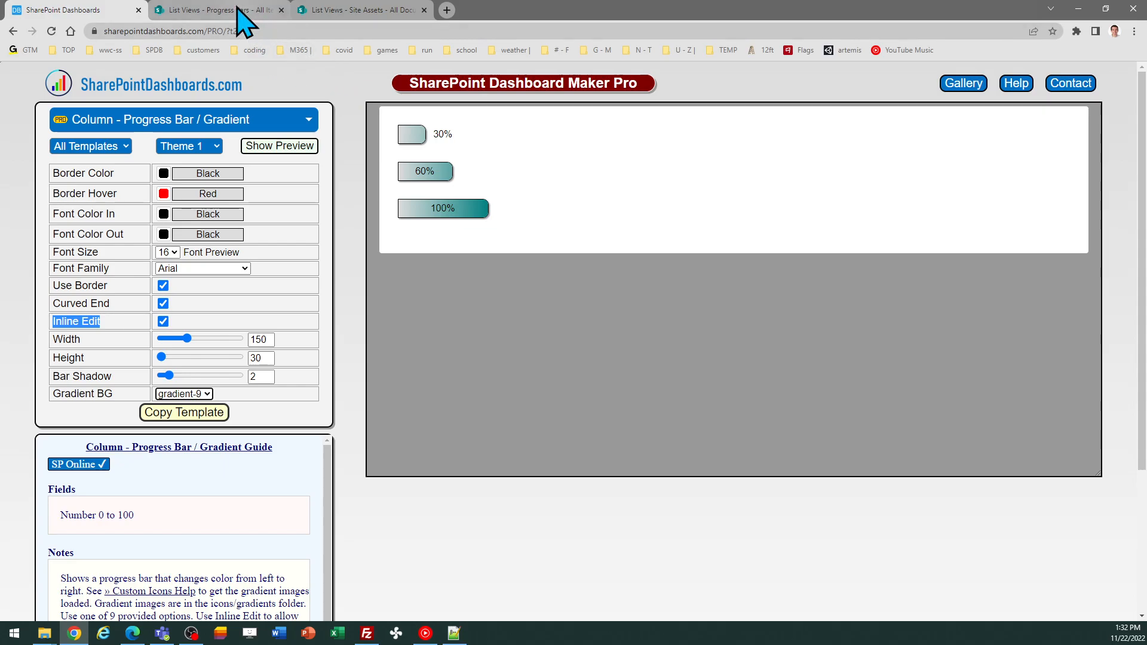
pyautogui.moveTo(235, 8)
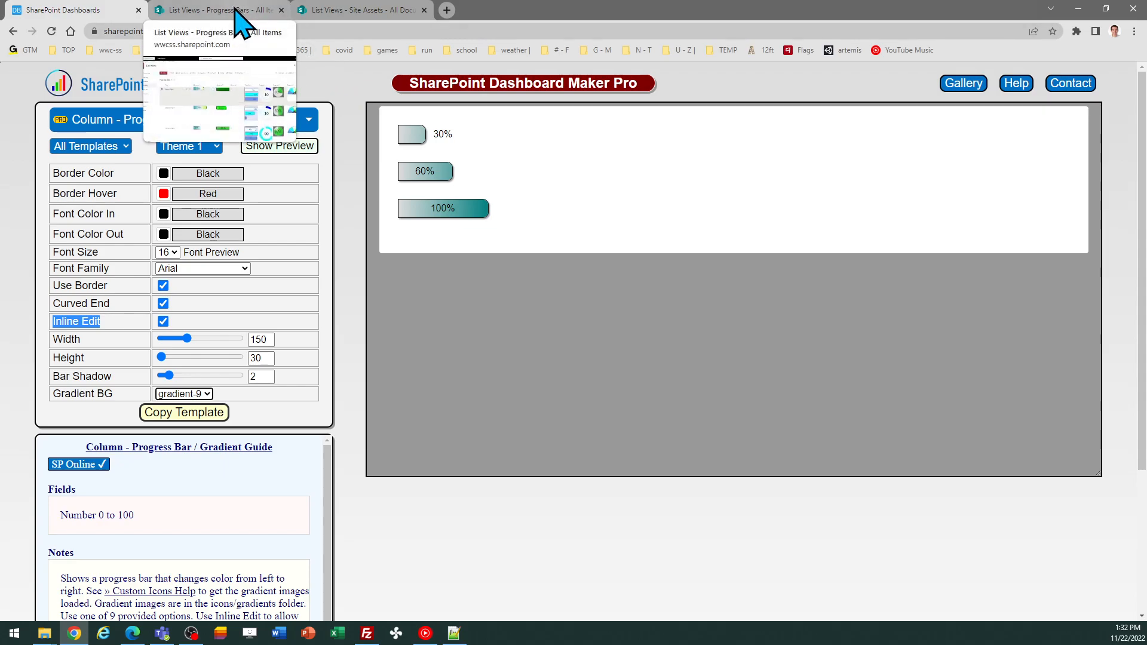